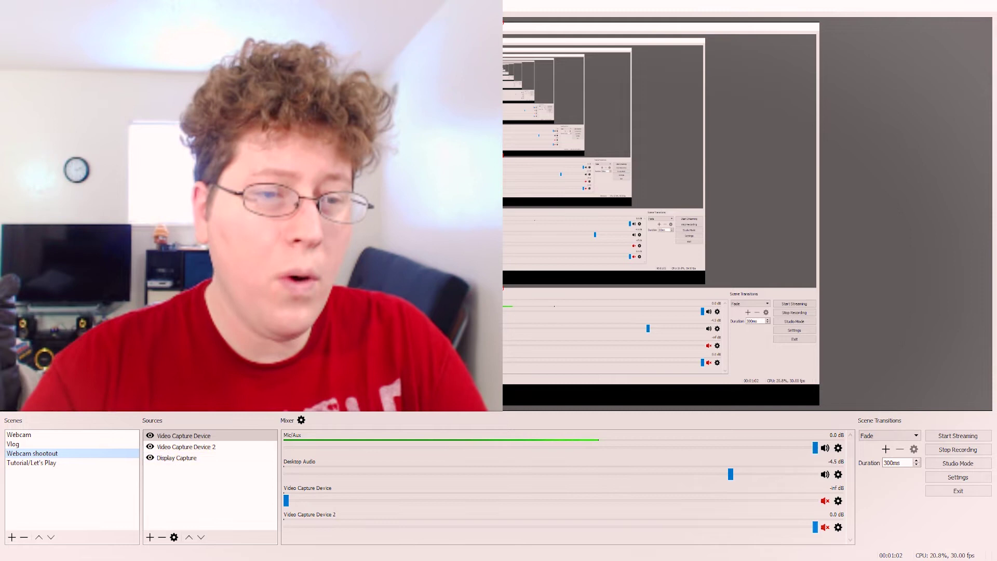
Select Video Capture Device 2, then the first Video Capture Device source in the Webcam shootout scene
click(206, 448)
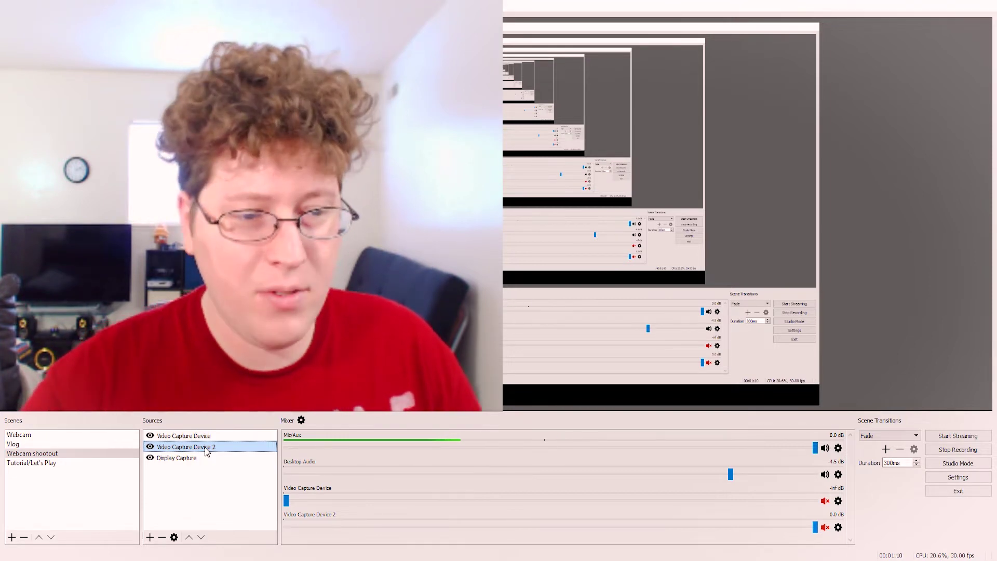
key(Up)
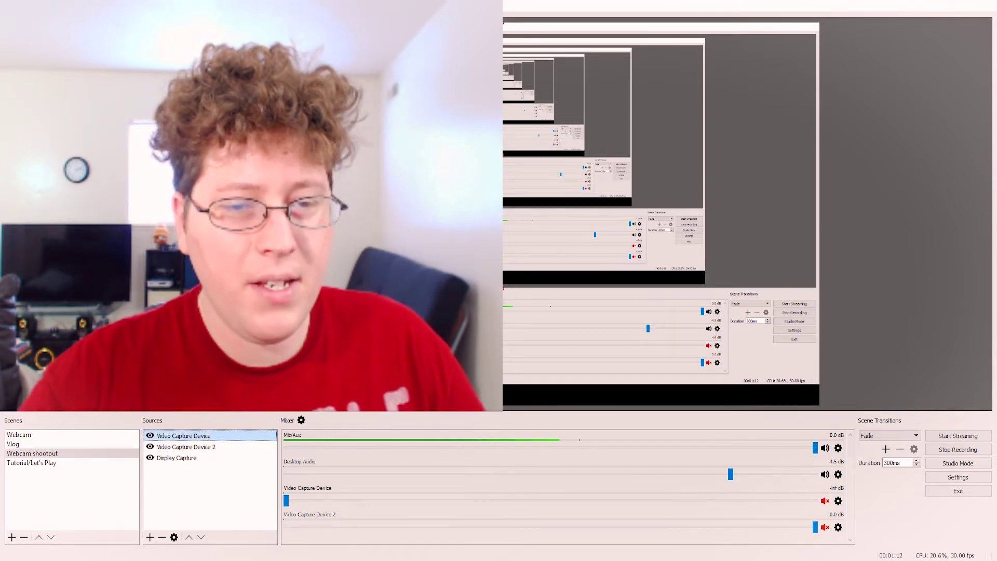
Shrink the webcam feed further and move it right and down beside the display capture
drag(502, 411, 444, 363)
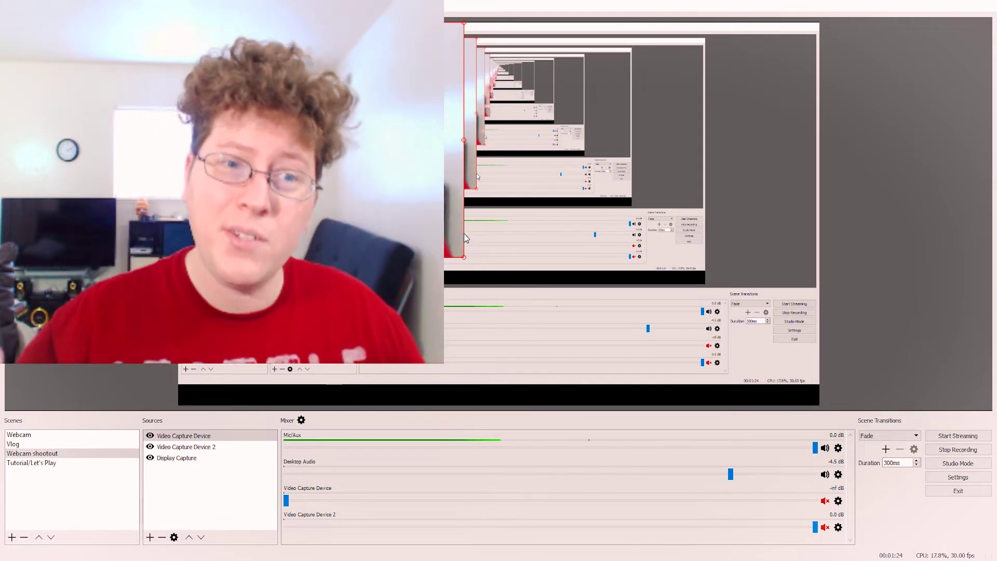
drag(464, 238, 455, 235)
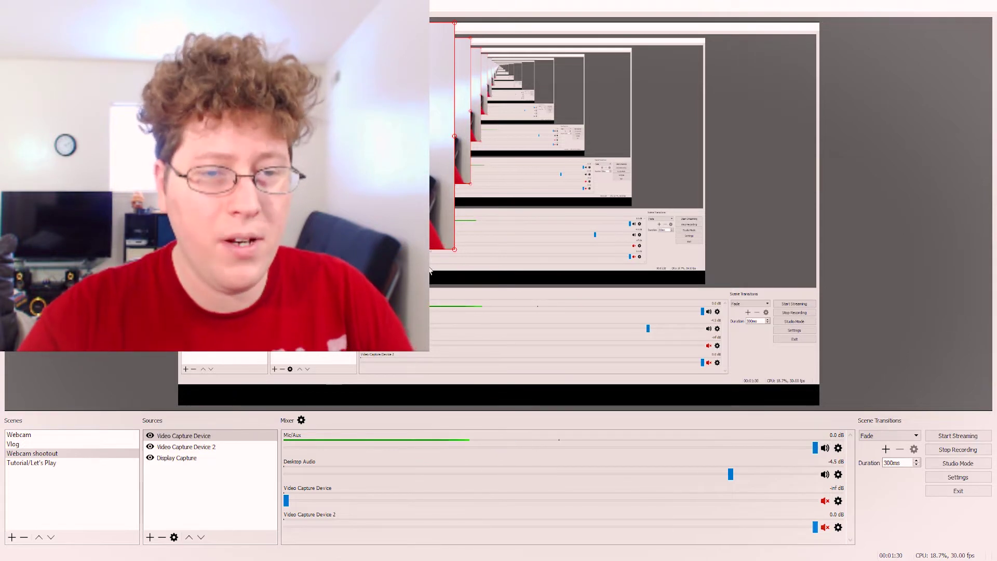
drag(452, 248, 492, 285)
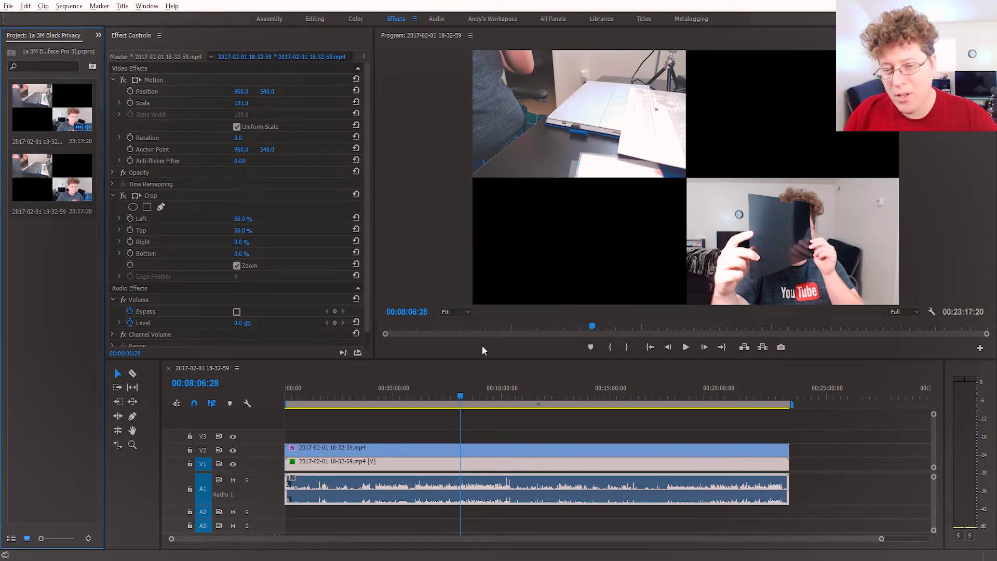
Scrub the sequence past 00:07:55:21 and 00:10:48:05, then park the playhead at 00:05:16:05
drag(445, 389, 478, 393)
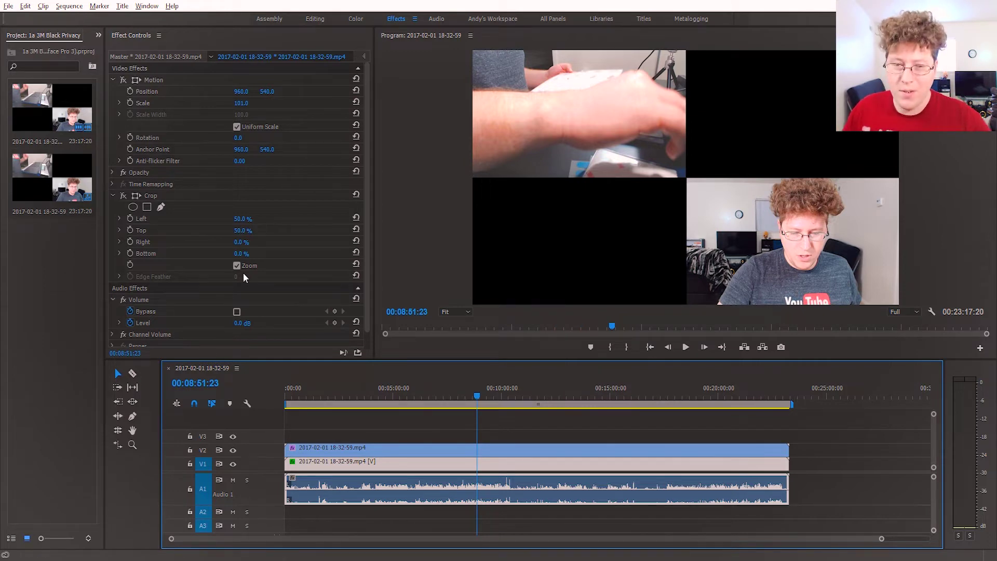
click(457, 397)
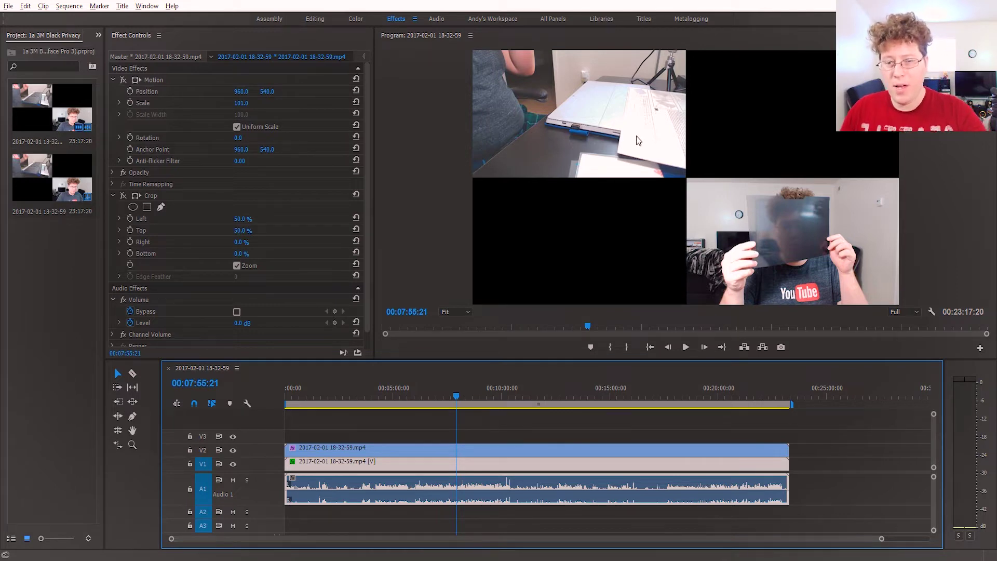
click(520, 389)
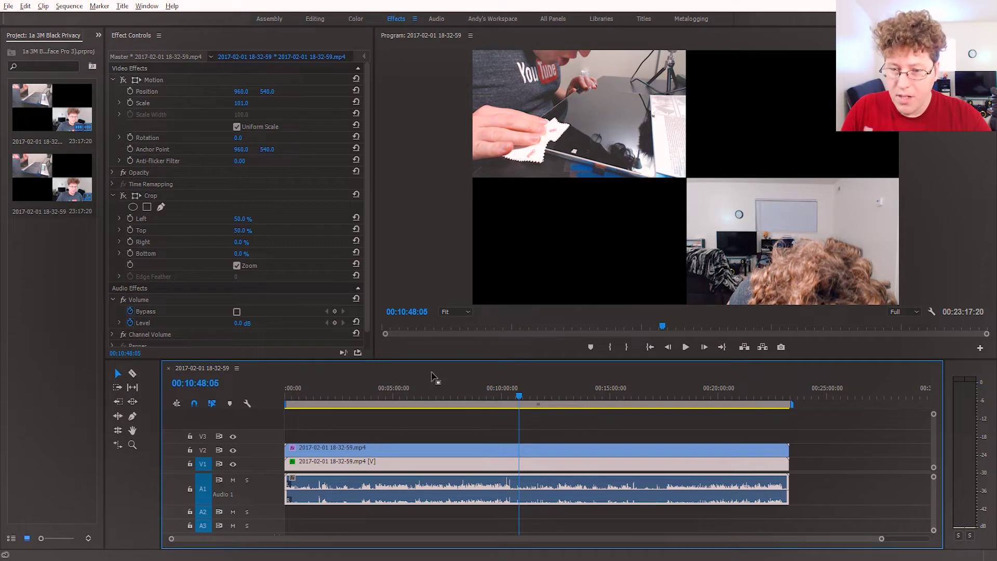
click(400, 397)
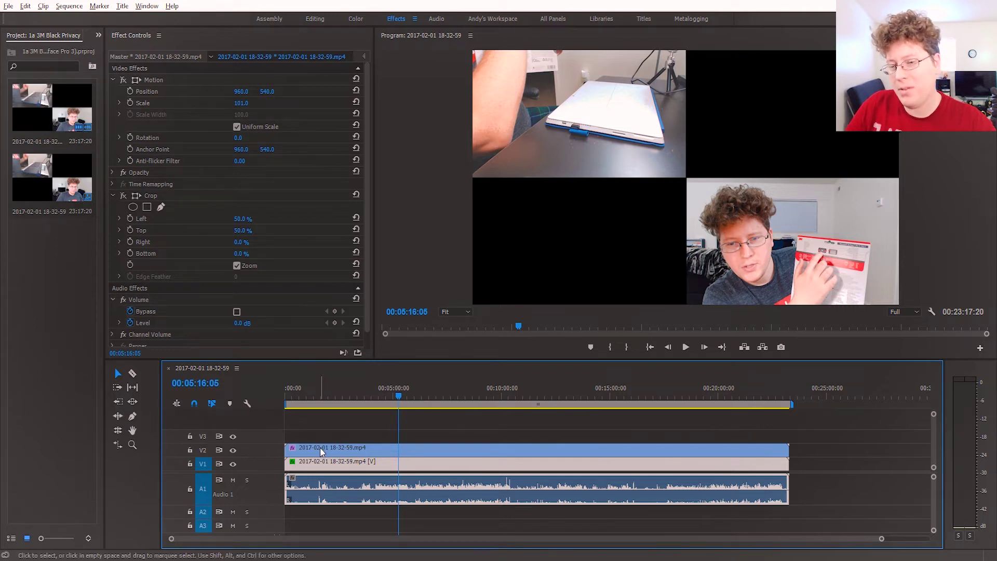
Hide the V1 track output and find Crop under Video Effects > Transform in Effects
key(d)
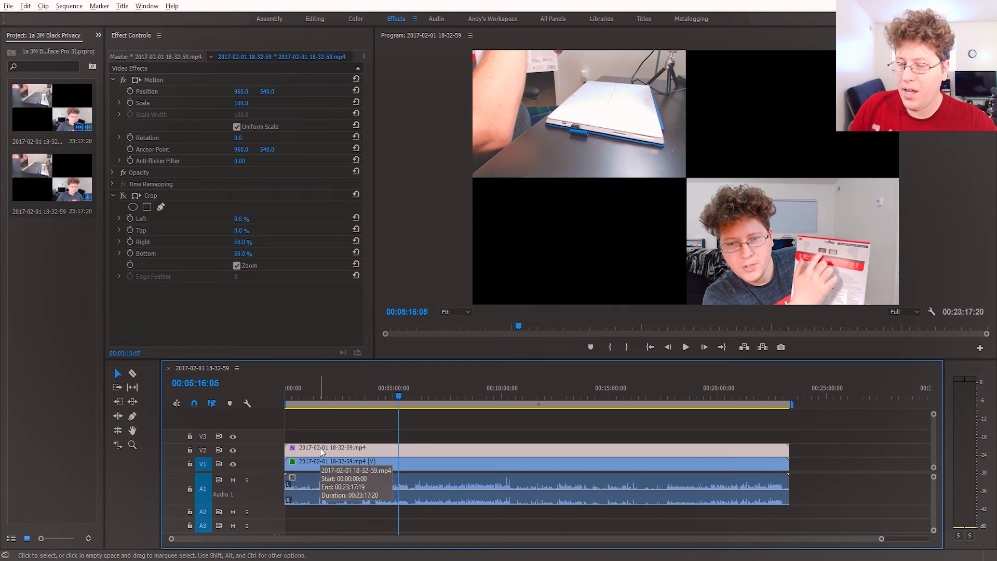
click(233, 464)
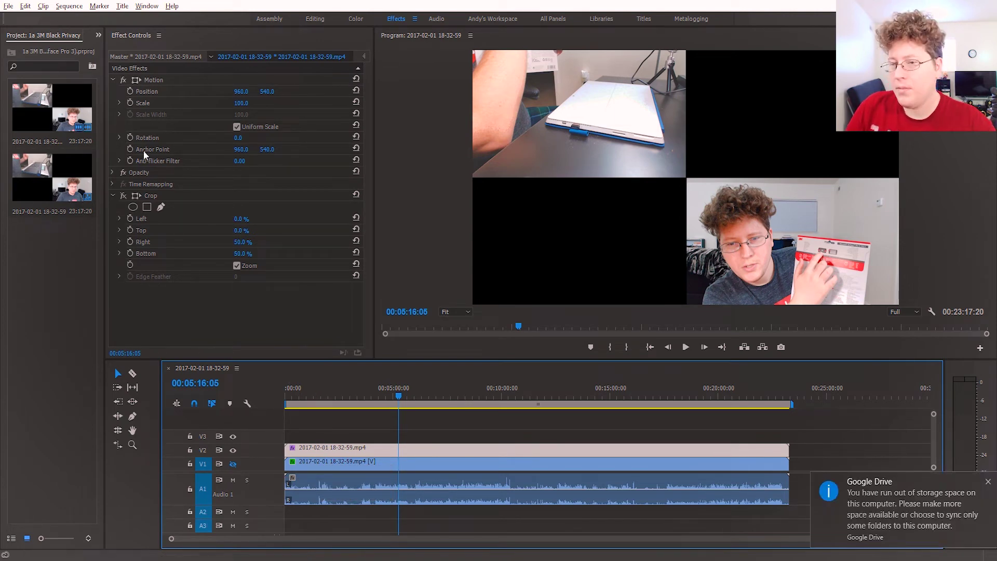
click(99, 36)
click(105, 47)
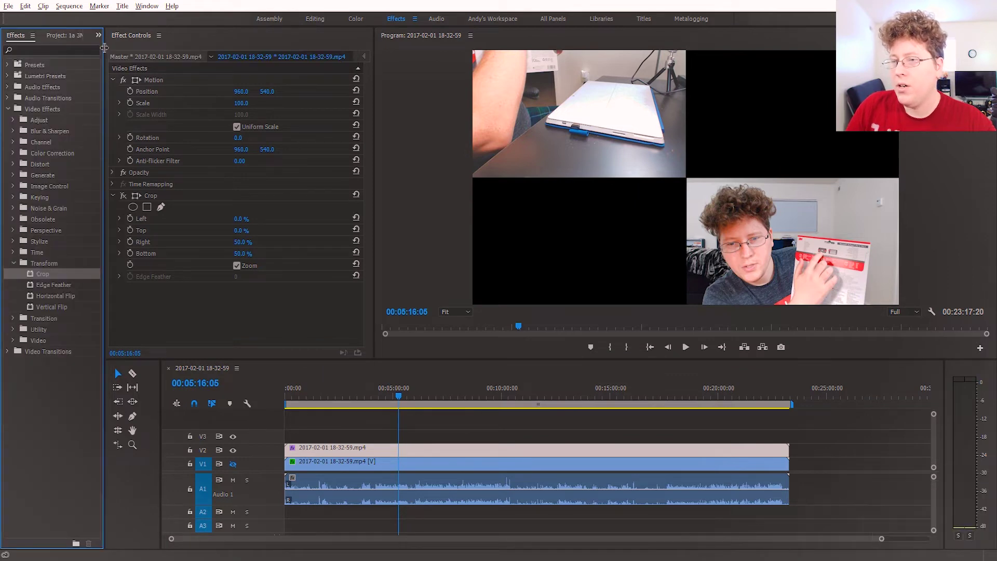
click(44, 110)
click(36, 263)
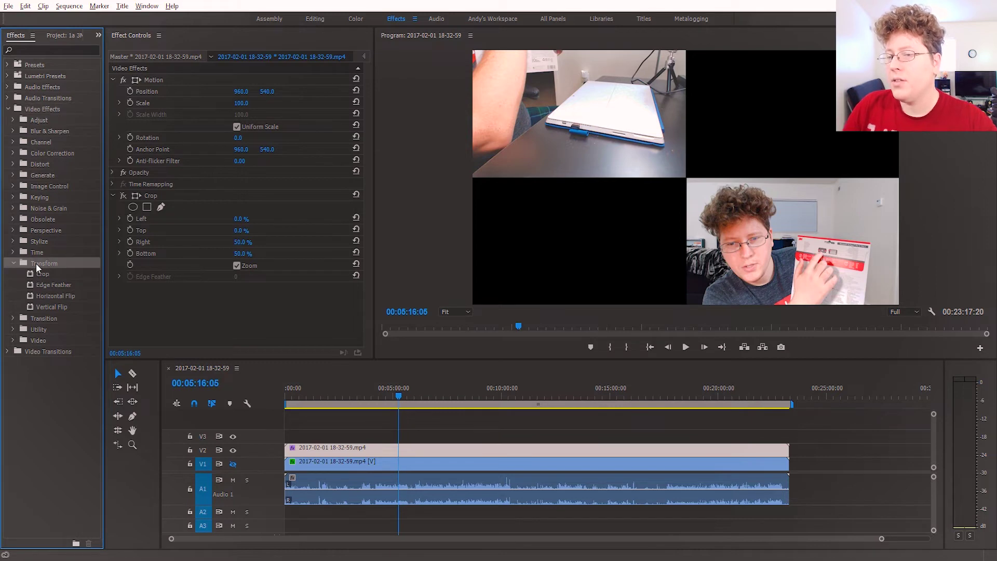
click(39, 274)
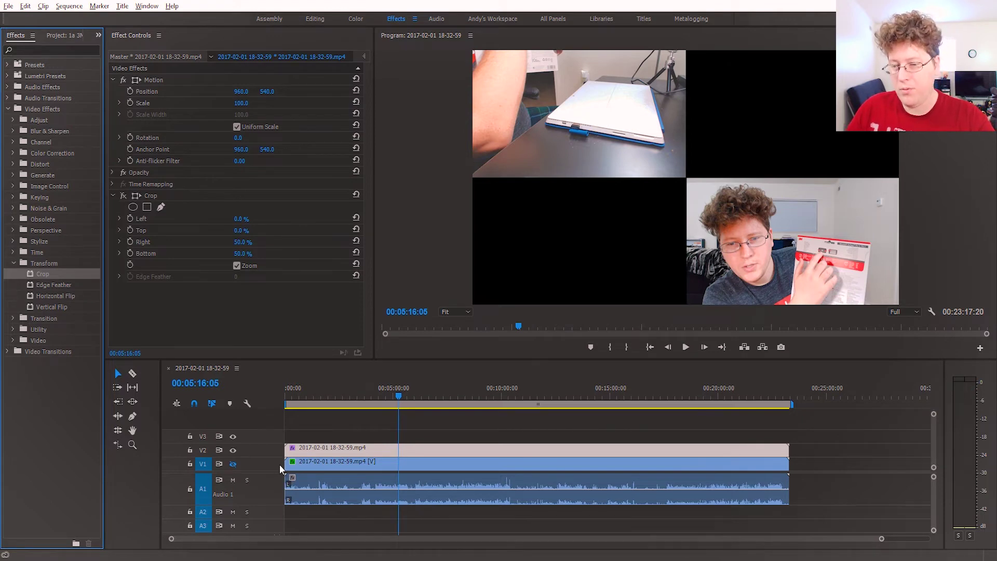
click(233, 463)
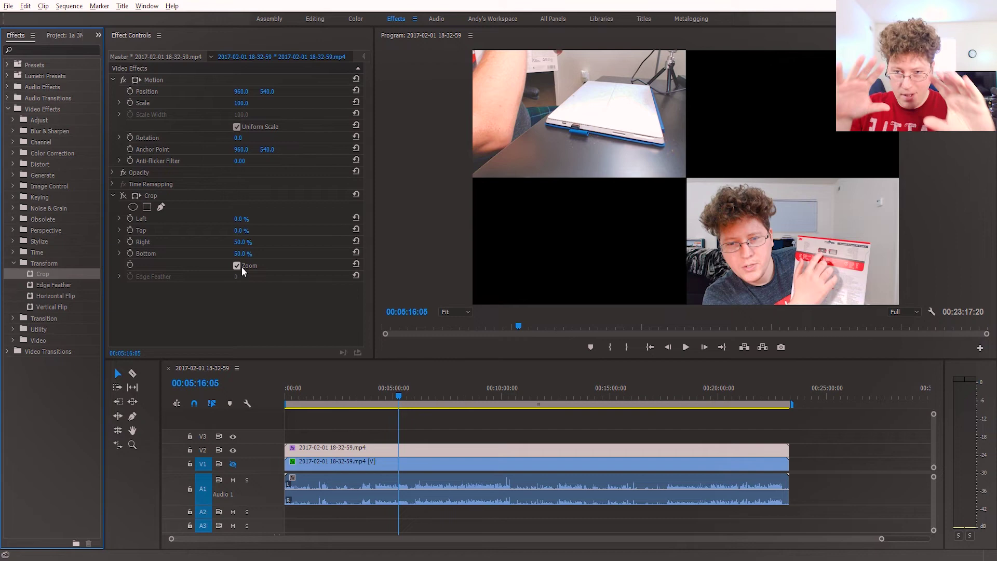
Toggle V1's Crop, hide V2, show V1, and select the V2 clip to view its 50% Left/Top crop
click(123, 196)
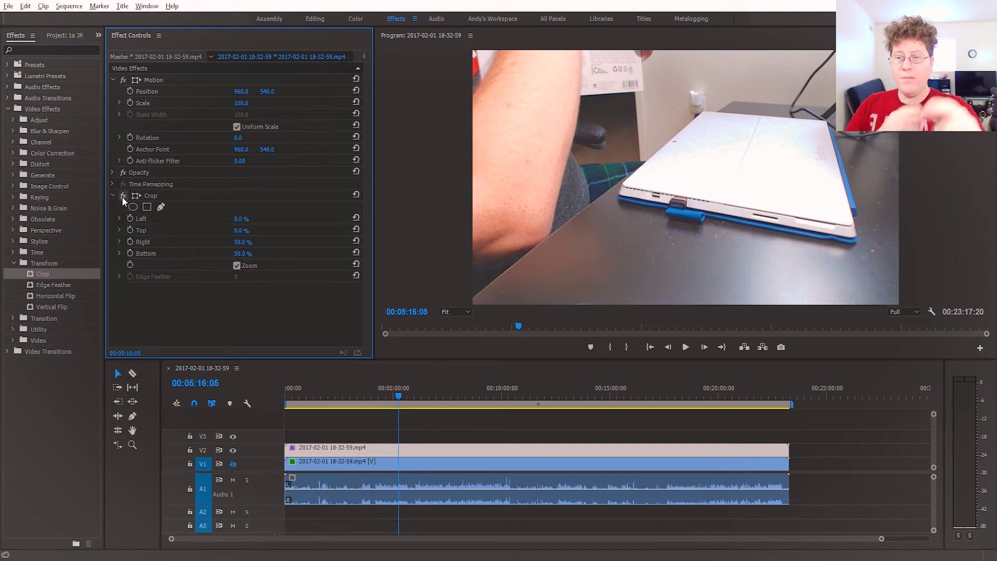
click(234, 450)
click(235, 465)
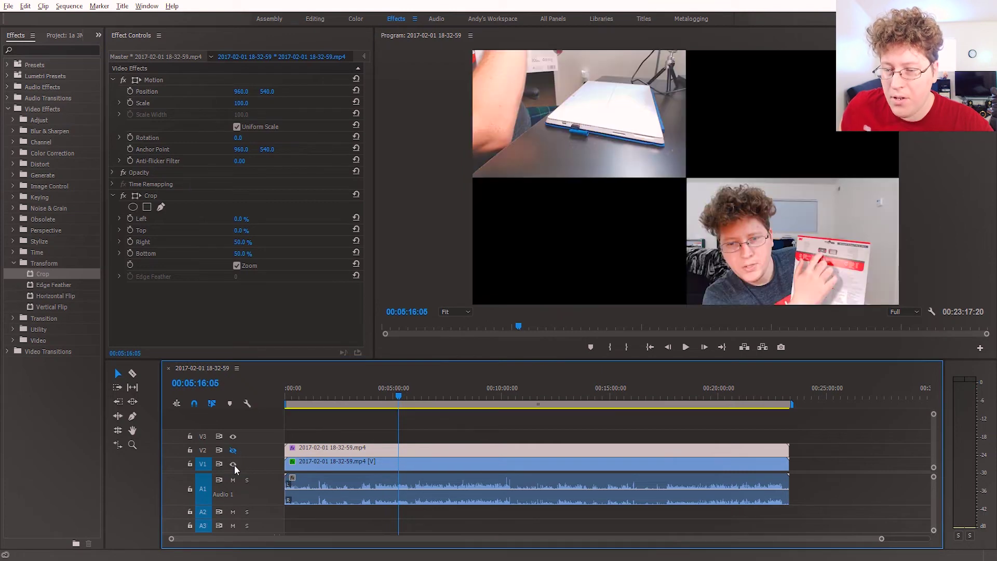
click(312, 459)
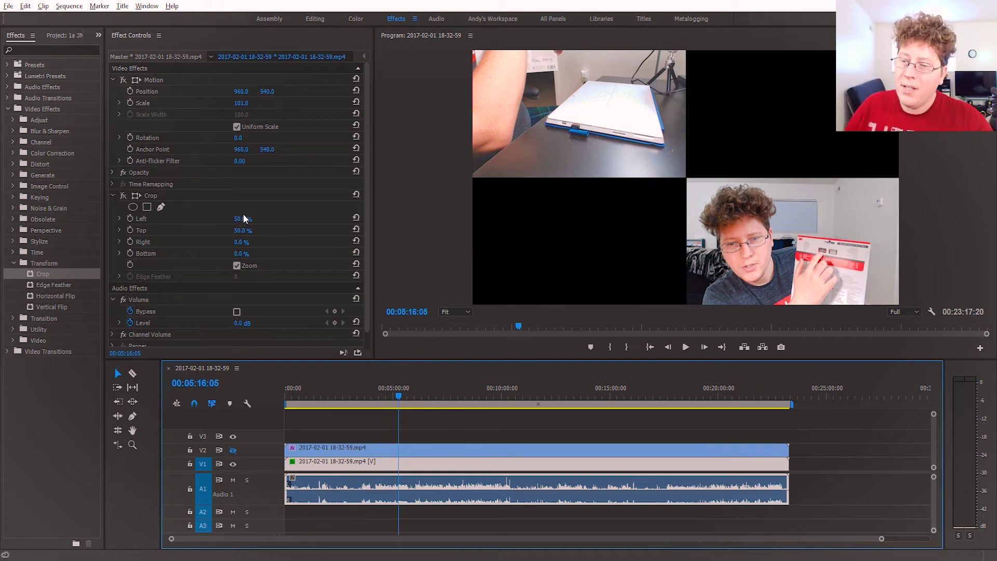
Toggle V2's Crop, turn off Motion scaling, compare angles, and park the playhead at 00:03:39:27
click(124, 196)
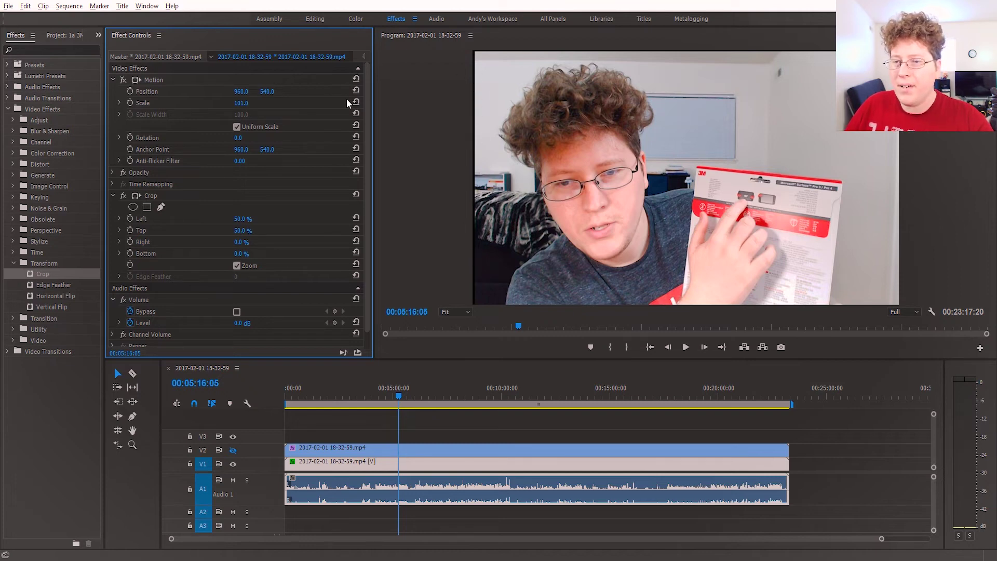
click(120, 79)
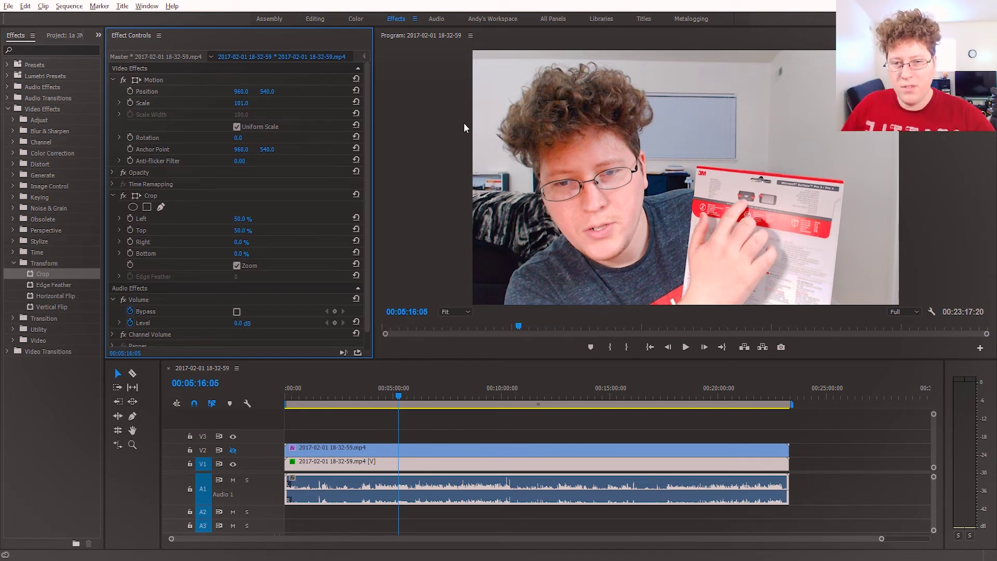
click(233, 451)
click(232, 451)
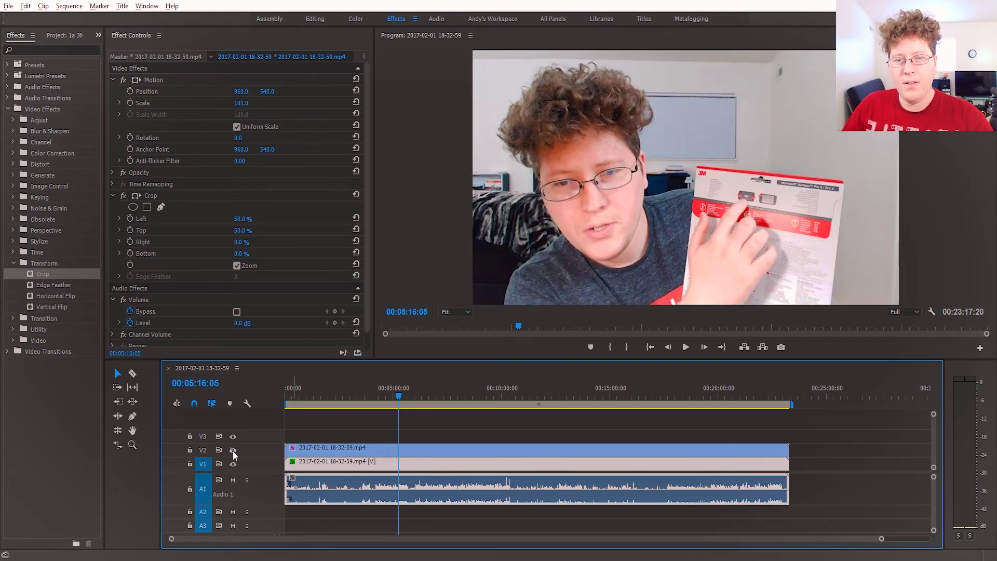
click(232, 451)
click(233, 450)
click(233, 451)
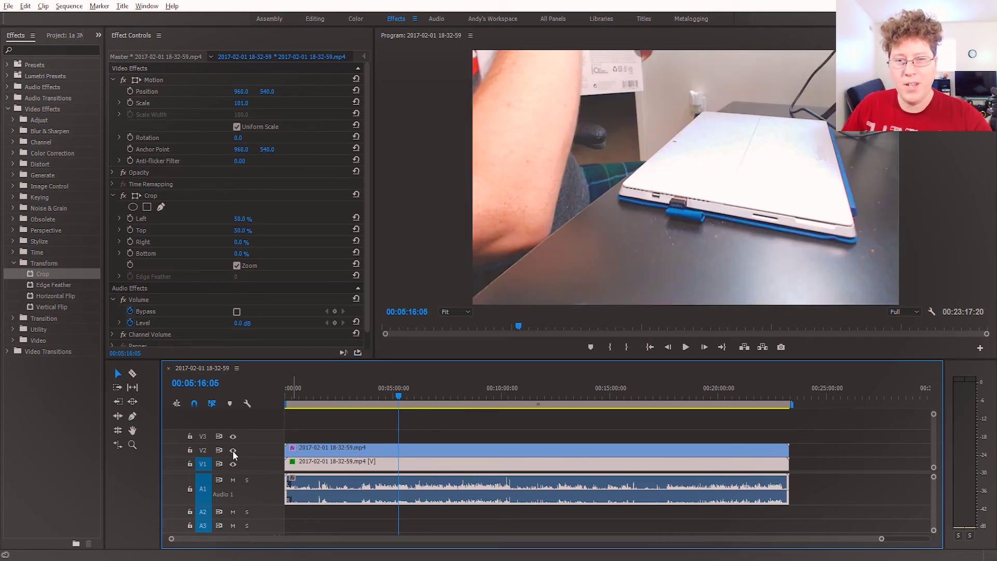
click(366, 397)
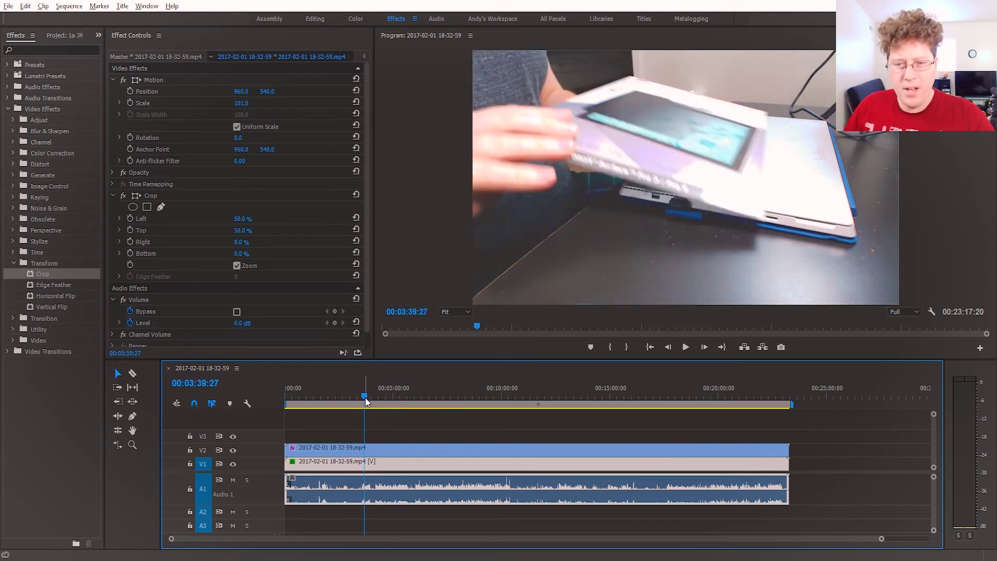
Cut all tracks at 00:03:39:27 and 00:04:56:02, then zoom in on the cuts
key(ctrl+k)
drag(366, 396, 391, 396)
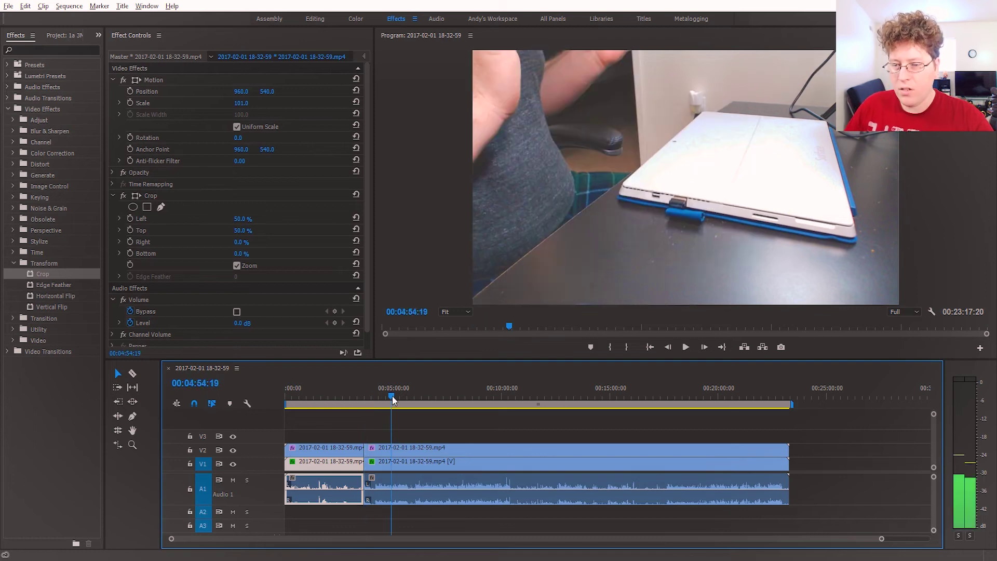
key(ctrl+k)
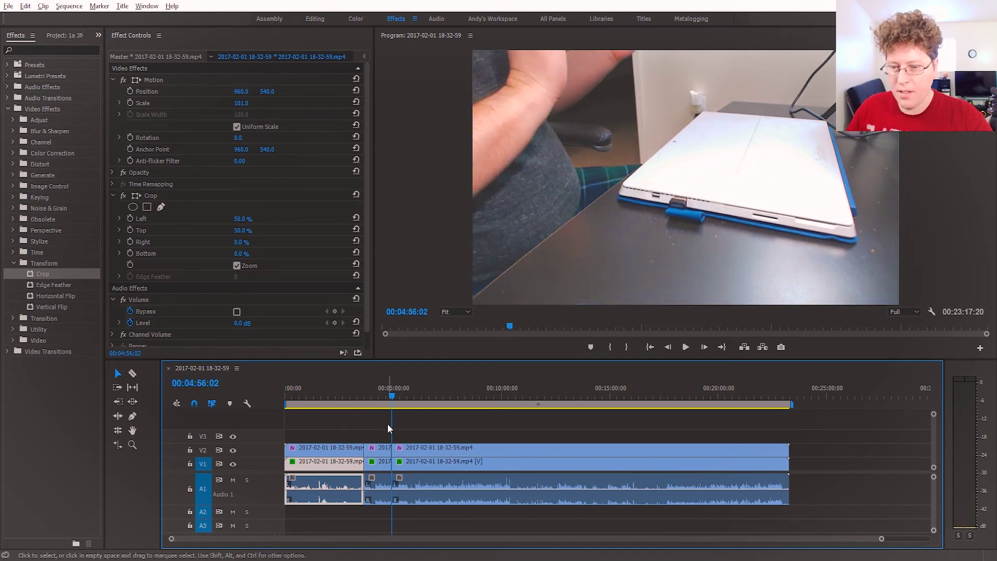
key(equal)
key(equal)
key(equal)
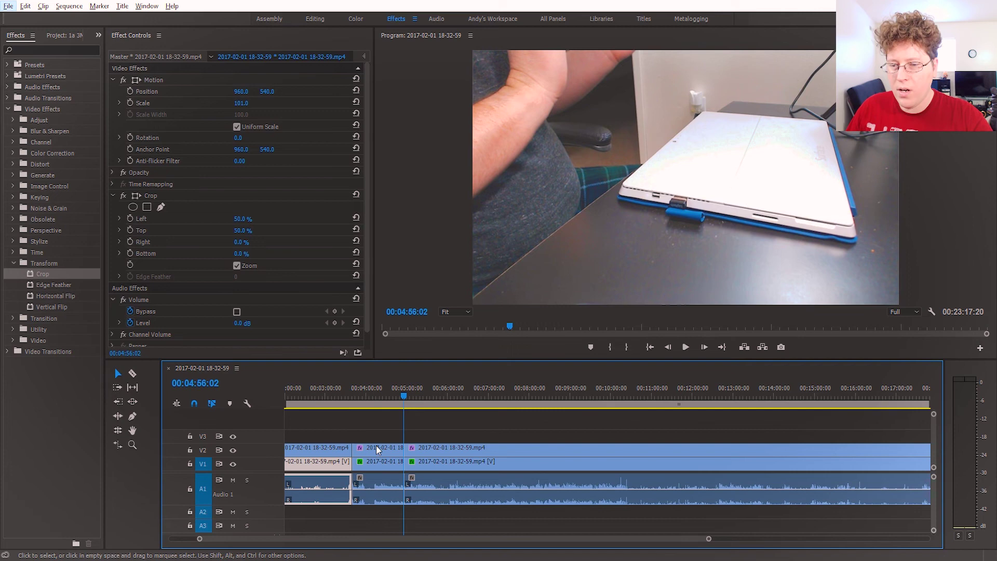
Delete the middle V2 clip to leave a gap, then preview the angle switch from 00:03:26:02
click(372, 460)
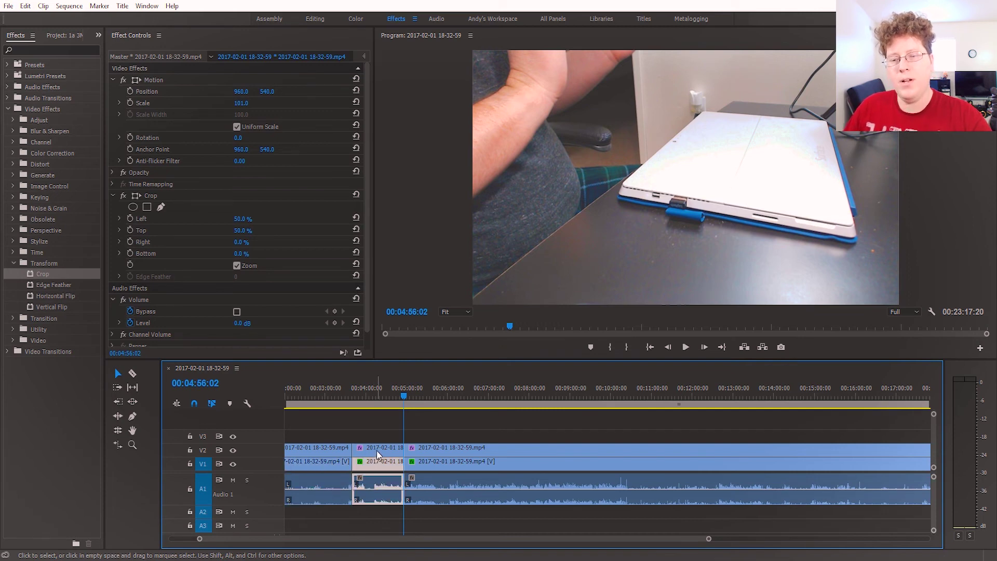
click(382, 447)
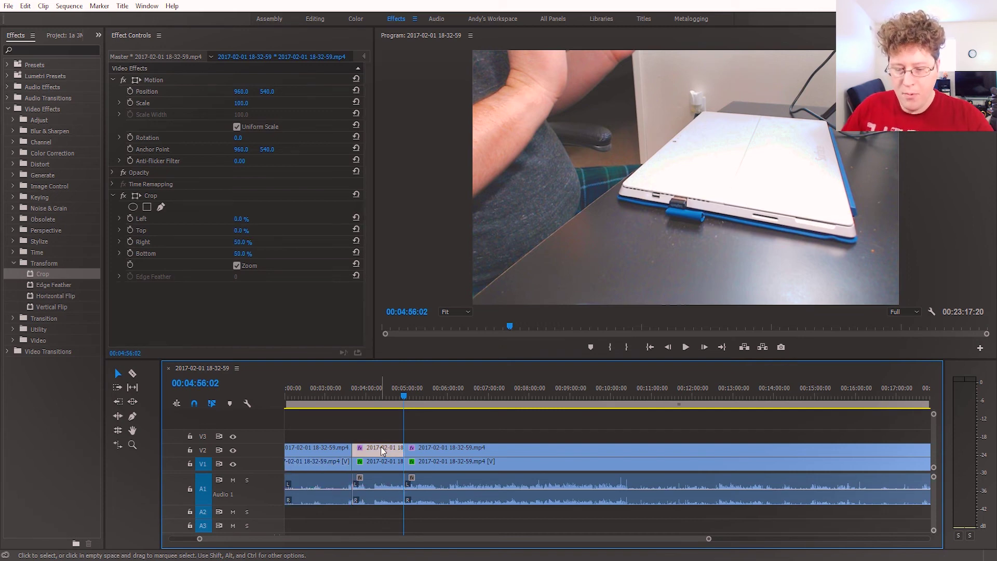
key(Delete)
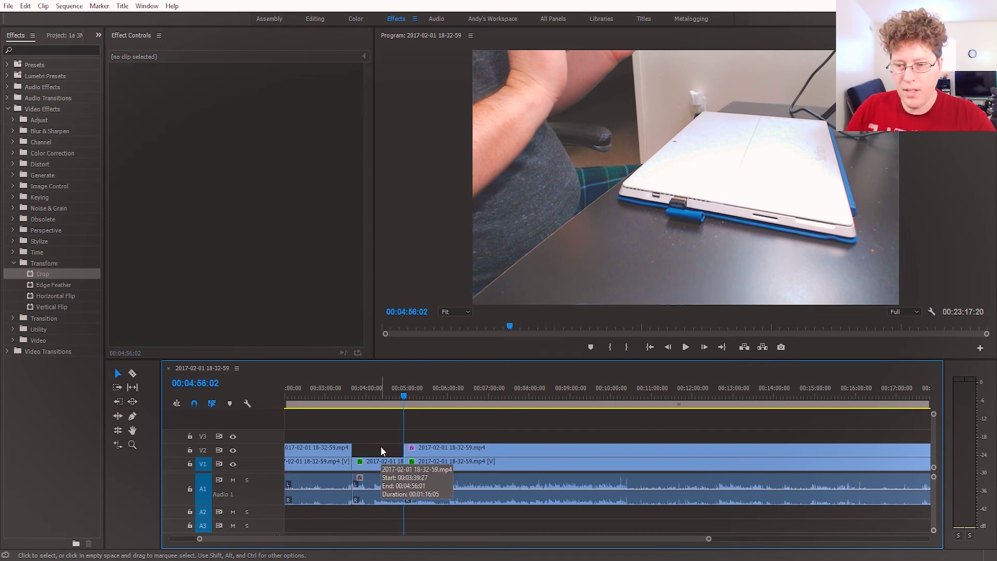
click(344, 391)
drag(344, 391, 423, 400)
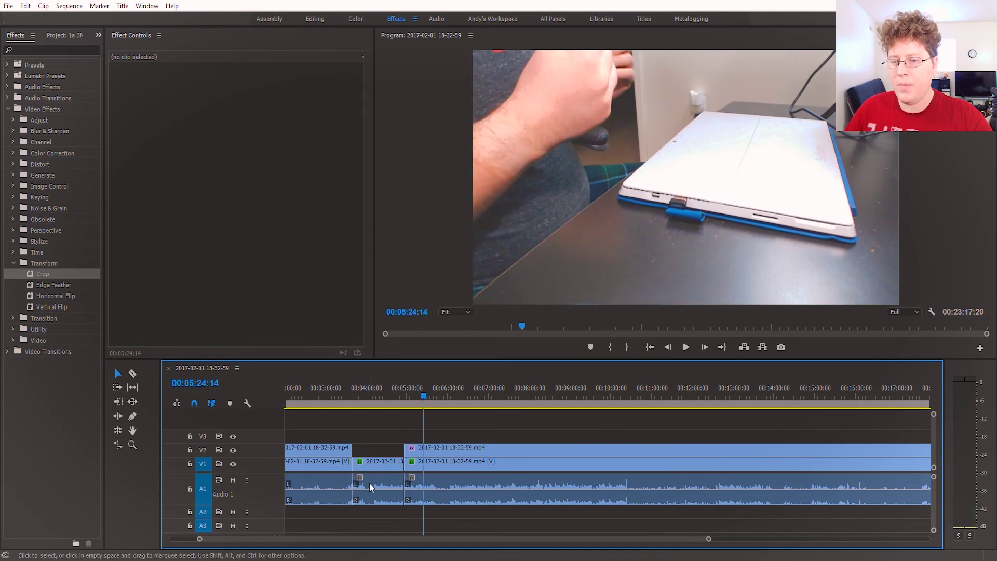